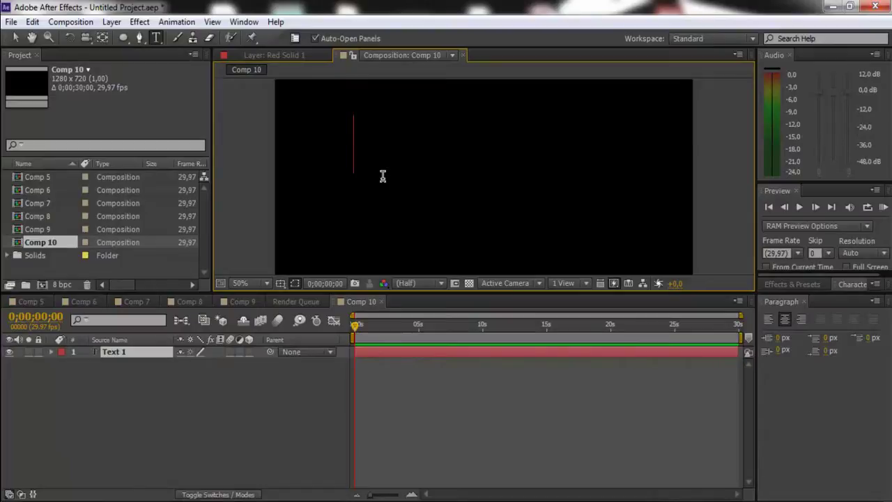
# Step: Enter the text "wiggly" in the new text layer and move it toward the middle of the composition
pyautogui.write('wi')
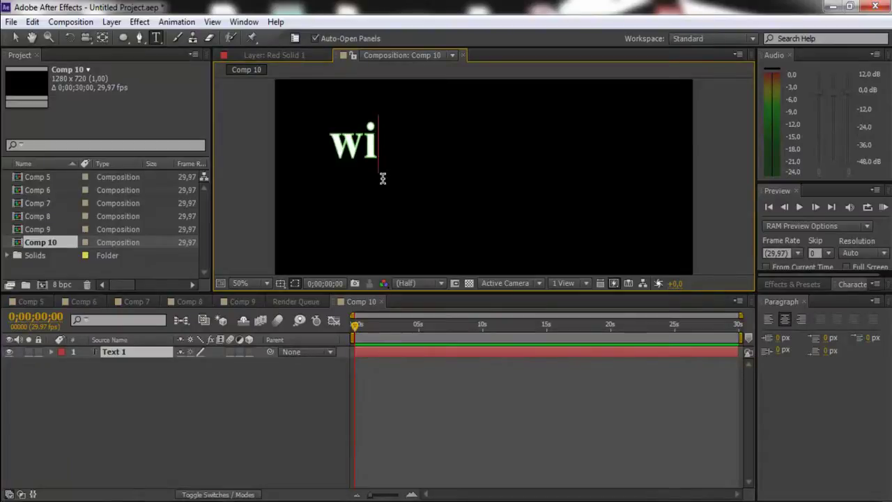
pyautogui.write('ggl')
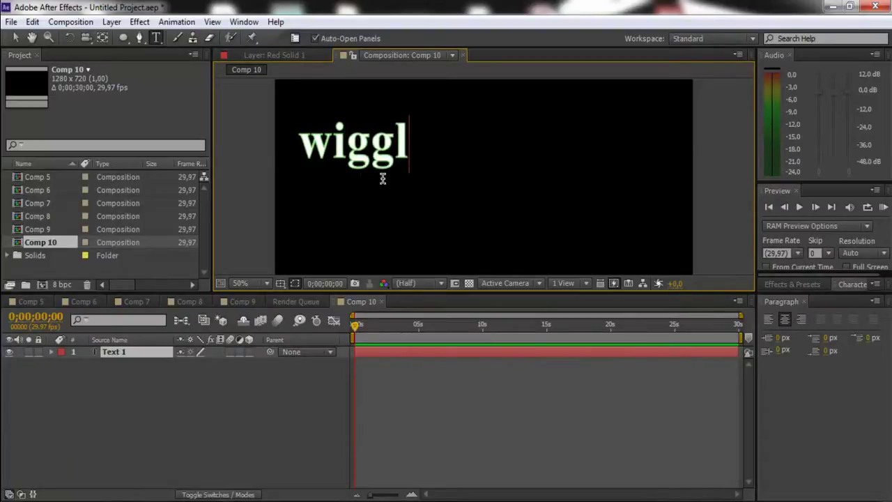
pyautogui.write('y')
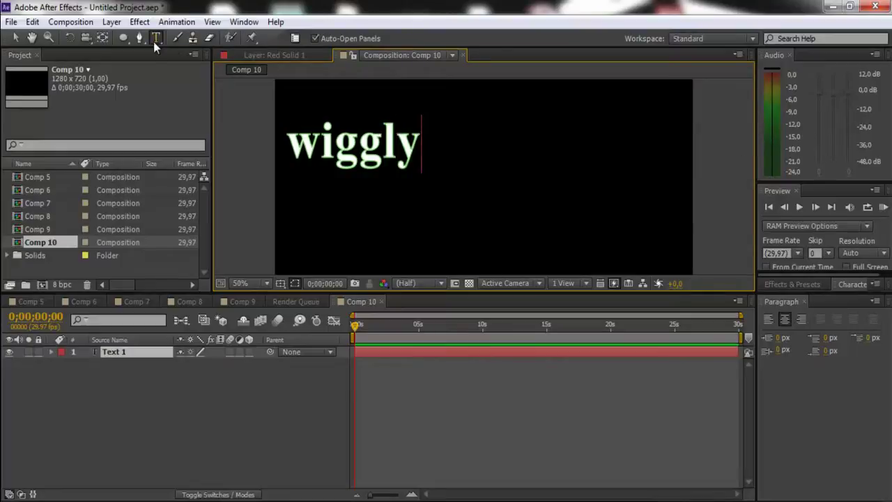
pyautogui.click(15, 37)
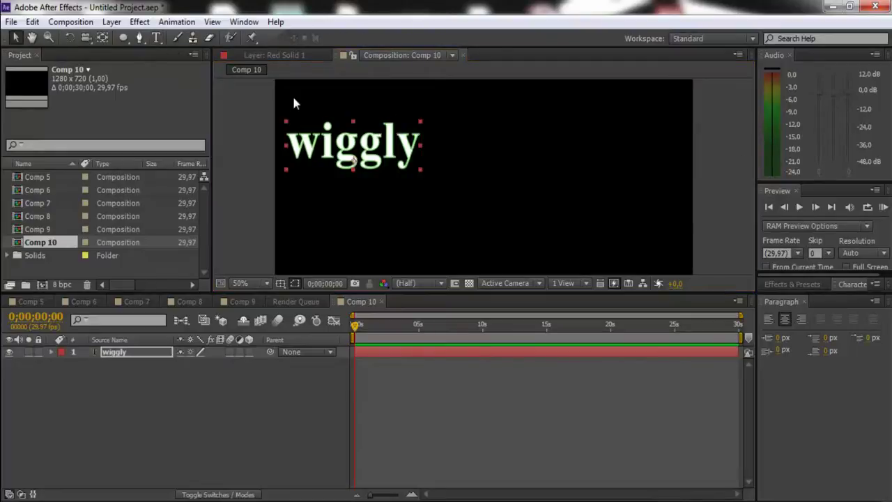
pyautogui.moveTo(352, 143); pyautogui.dragTo(469, 168)
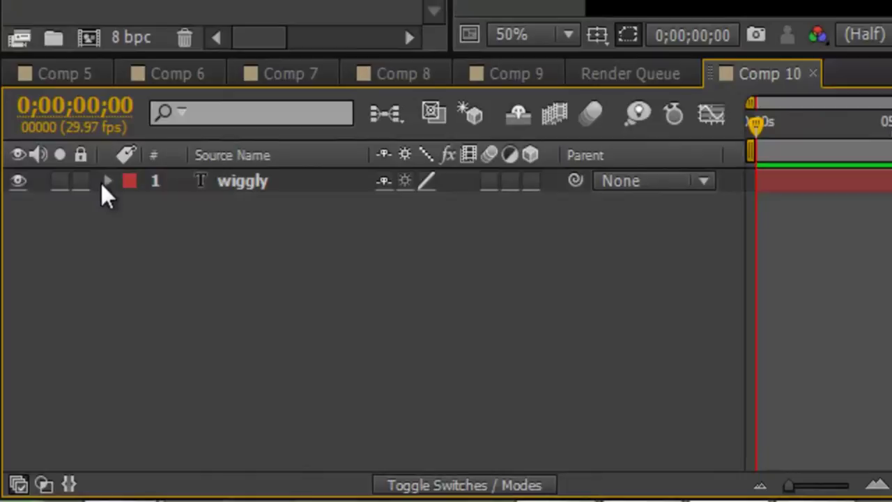
# Step: Expand the wiggly layer's text properties and add a Scale animator to the text
pyautogui.click(106, 181)
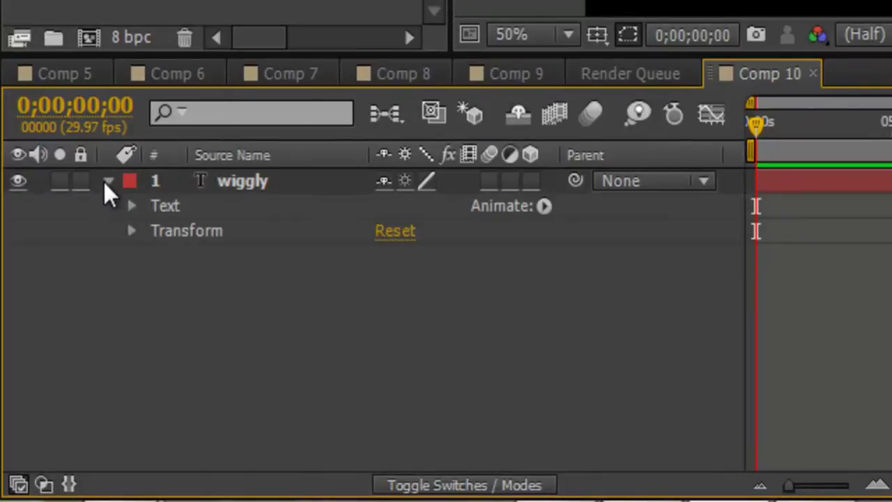
pyautogui.click(131, 206)
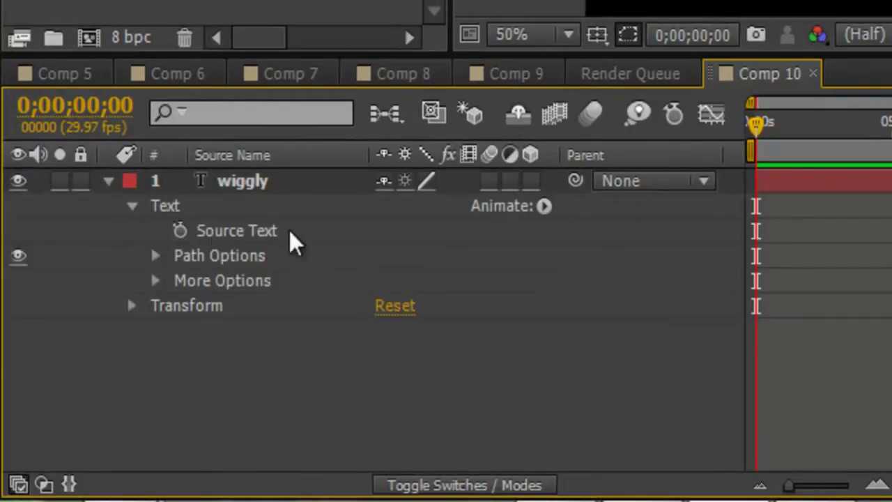
pyautogui.click(544, 206)
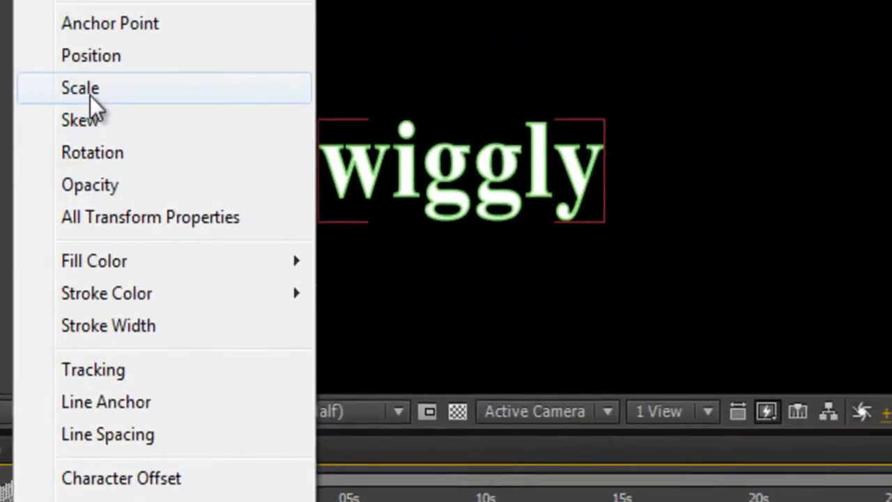
pyautogui.click(70, 94)
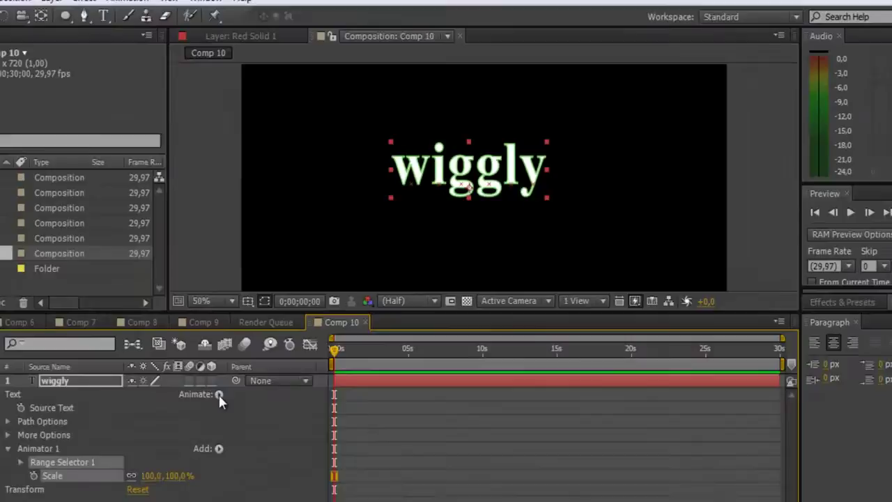
# Step: Add an RGB Fill Color property to the wiggly layer's Animator 1
pyautogui.click(221, 395)
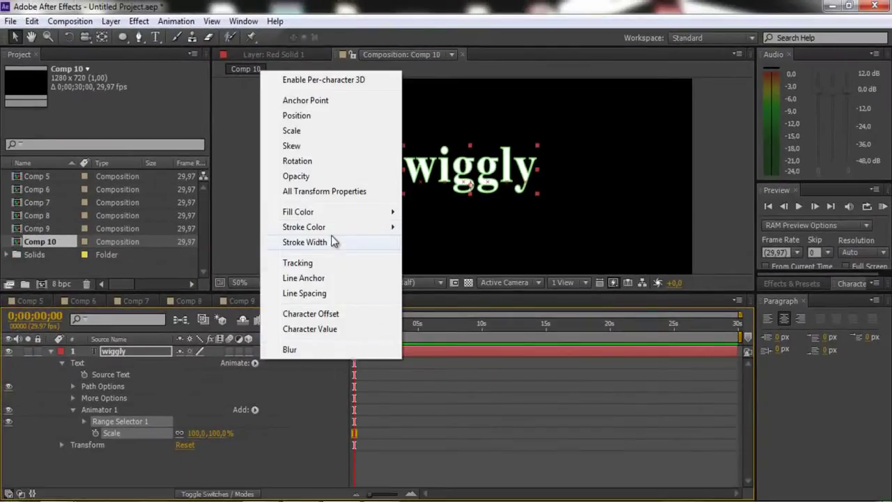
pyautogui.moveTo(326, 213)
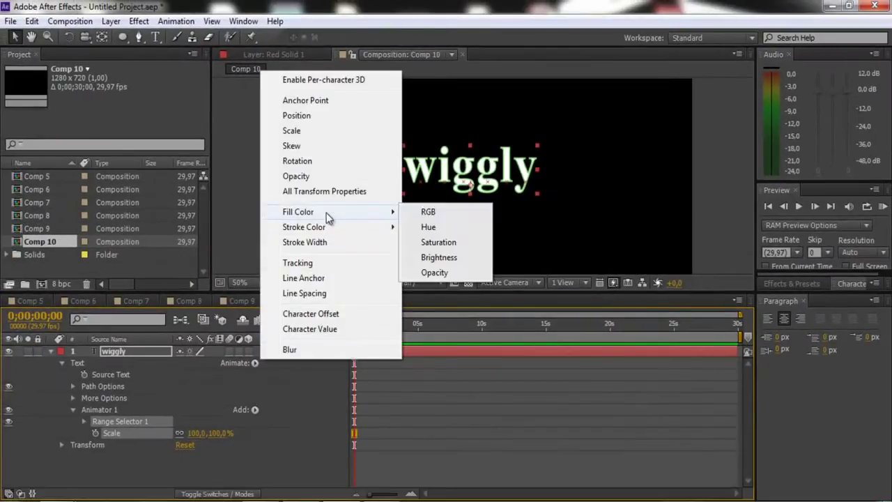
pyautogui.click(429, 212)
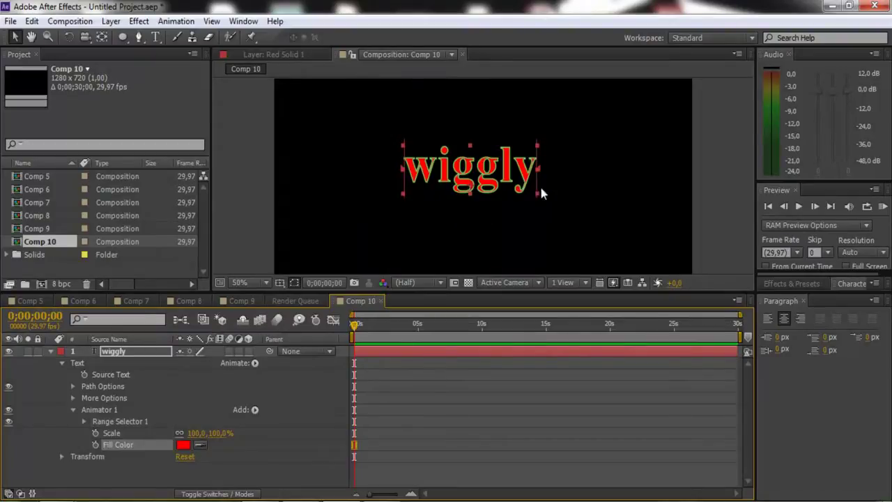
# Step: Try a teal fill color for the text animator
pyautogui.click(183, 445)
pyautogui.click(341, 255)
pyautogui.moveTo(376, 248)
pyautogui.mouseDown()
pyautogui.moveTo(377, 275)
pyautogui.moveTo(376, 265)
pyautogui.mouseUp()
pyautogui.click(461, 178)
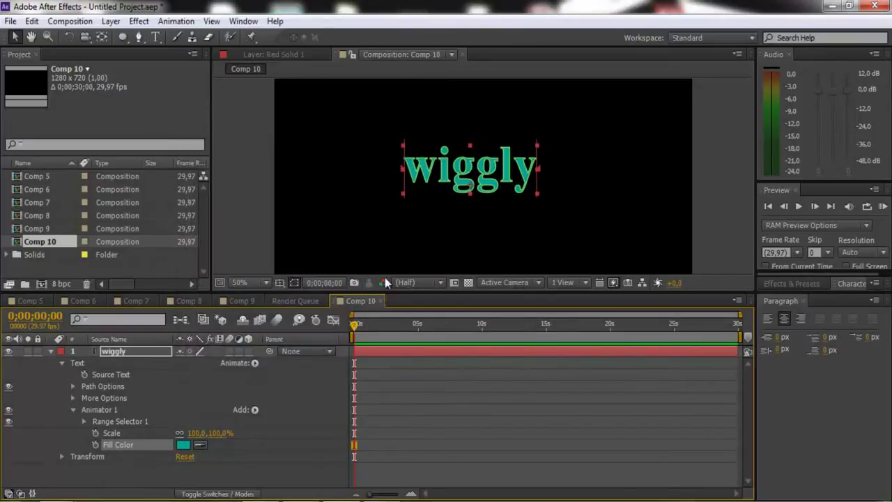
# Step: Set the text animator's fill color to black, hex 000000
pyautogui.click(183, 445)
pyautogui.write('000000')
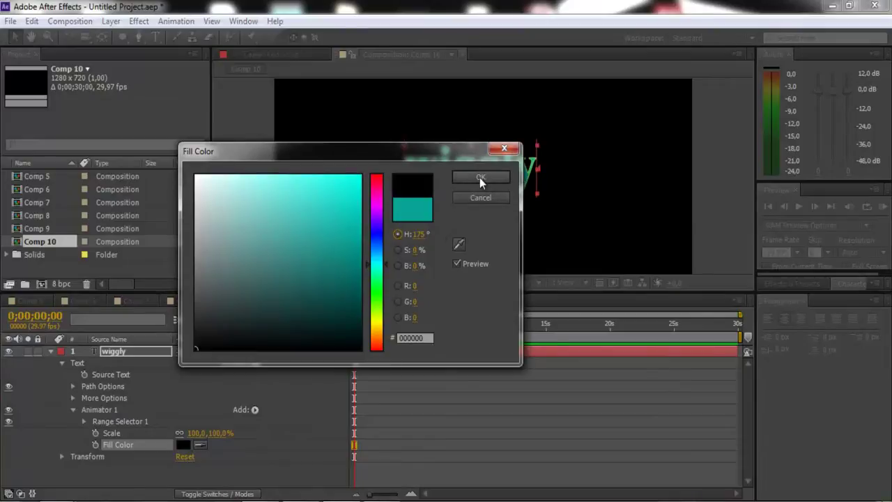
pyautogui.click(480, 178)
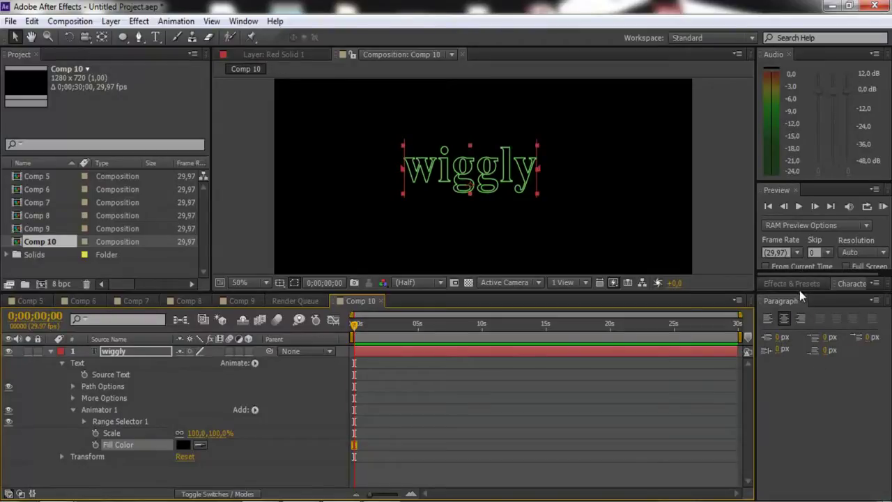
# Step: Reveal the character settings and remove the green stroke from the wiggly text
pyautogui.moveTo(799, 290); pyautogui.dragTo(814, 434)
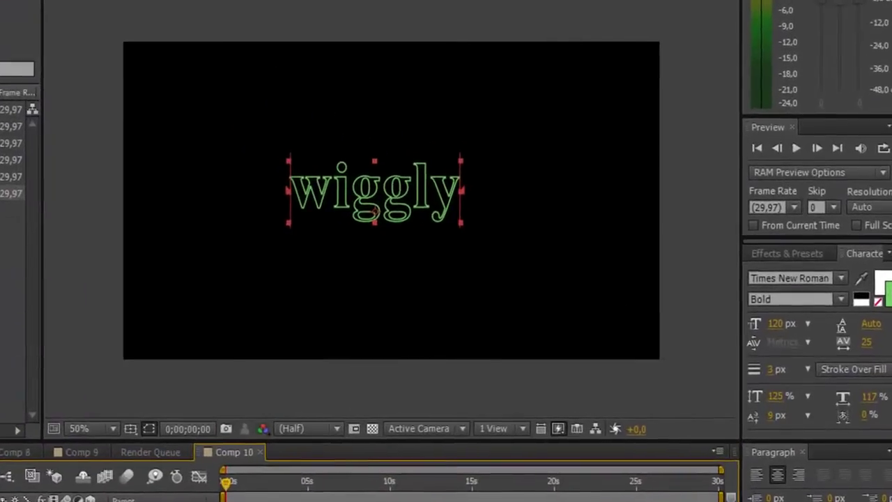
pyautogui.click(877, 322)
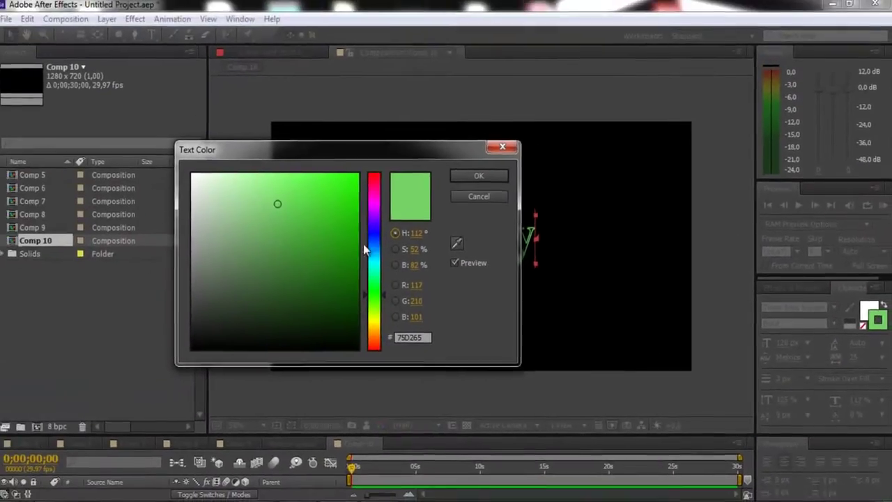
pyautogui.click(467, 202)
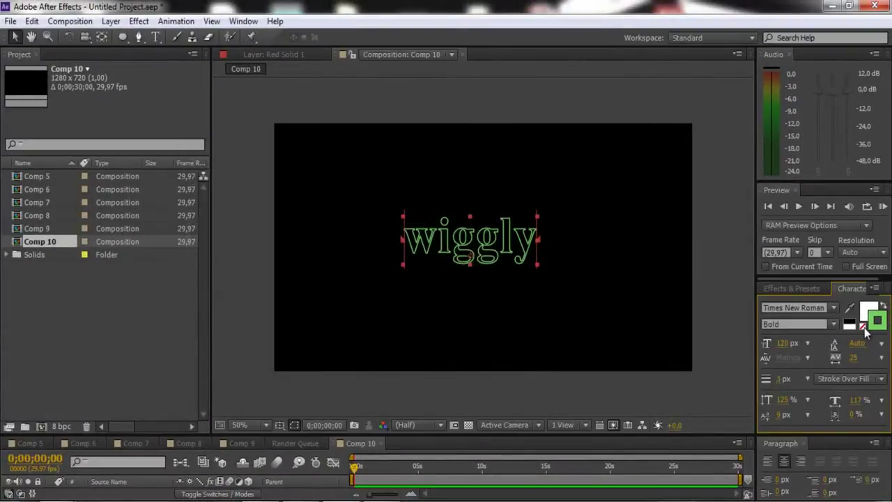
pyautogui.click(863, 327)
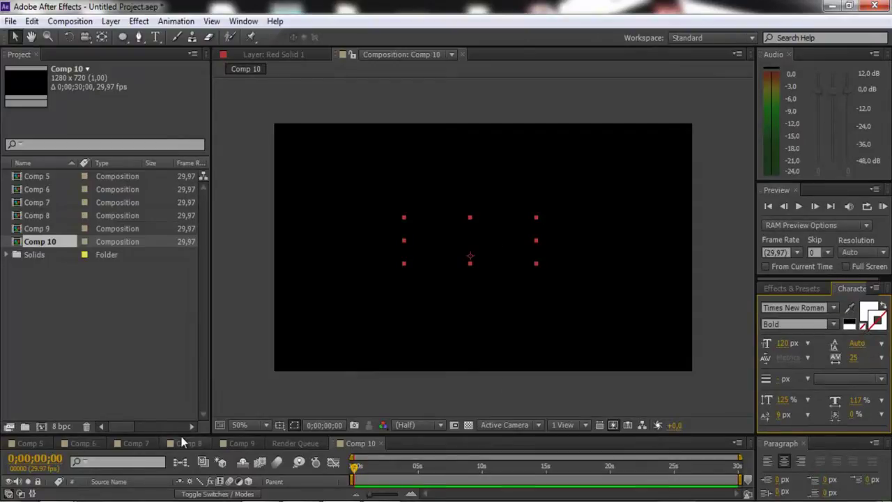
# Step: Enlarge the timeline area again and add a Wiggly selector to Animator 1
pyautogui.moveTo(175, 424); pyautogui.dragTo(170, 291)
pyautogui.click(254, 365)
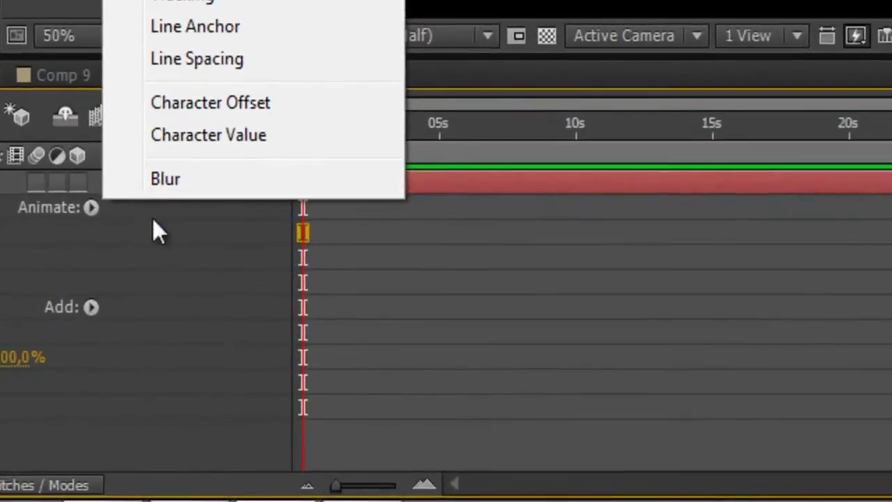
pyautogui.click(90, 308)
pyautogui.moveTo(163, 351)
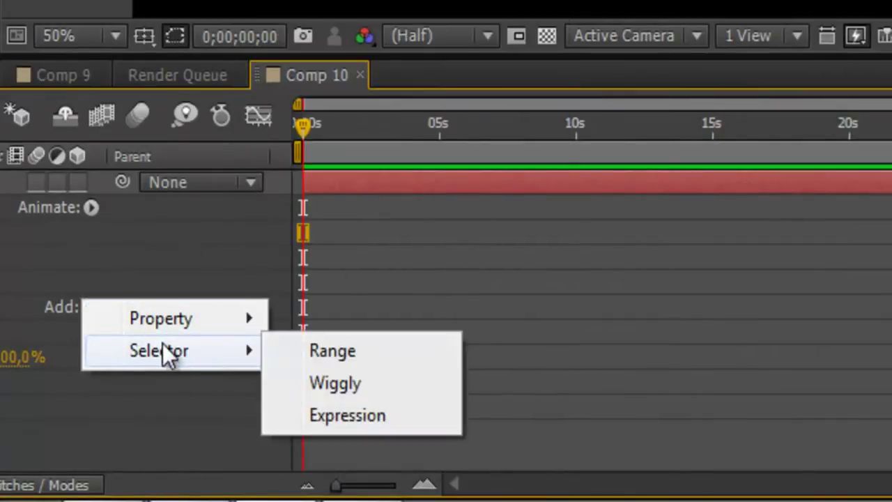
pyautogui.click(350, 384)
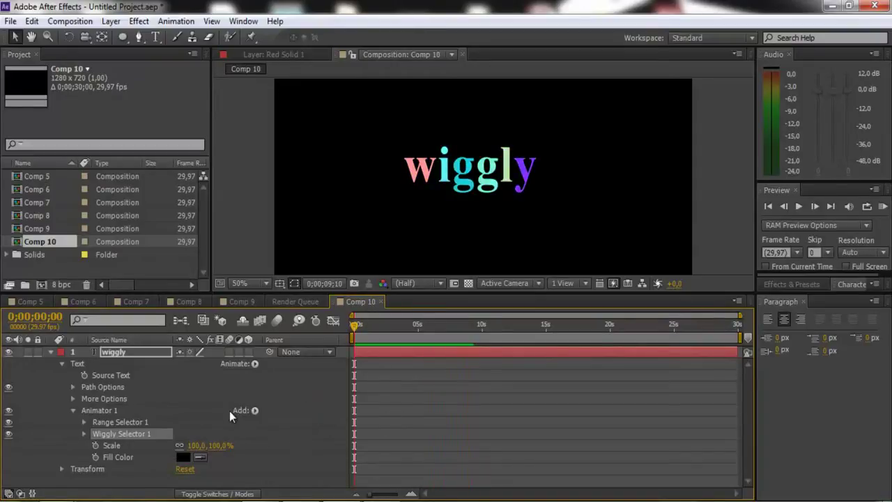
# Step: Set Animator 1's Scale to 20% and preview the animation
pyautogui.click(113, 445)
pyautogui.click(197, 445)
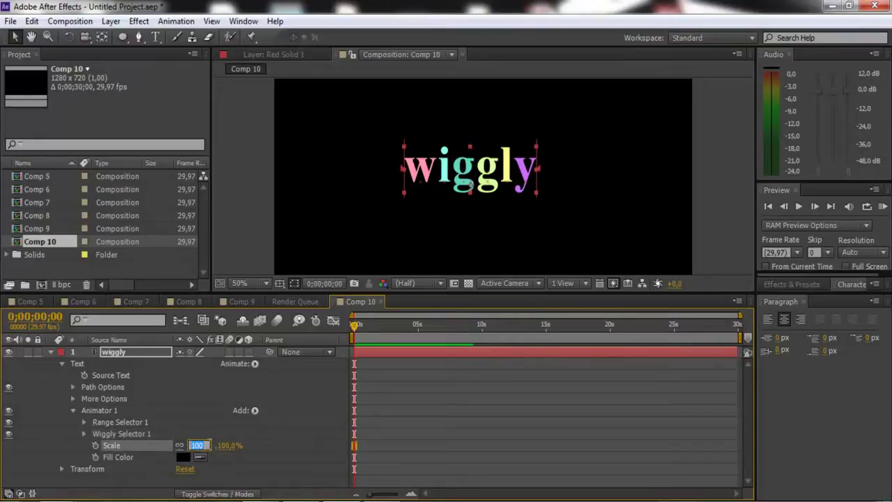
pyautogui.write('20')
pyautogui.press('Return')
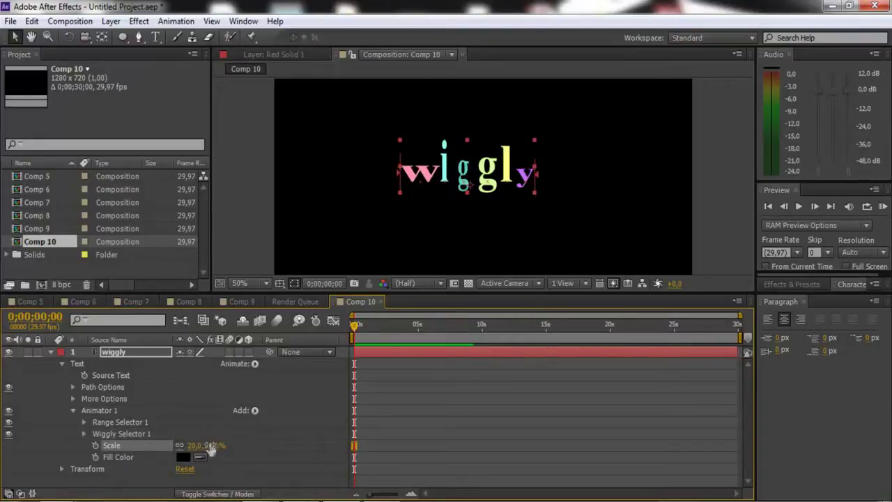
pyautogui.press('KP_0')
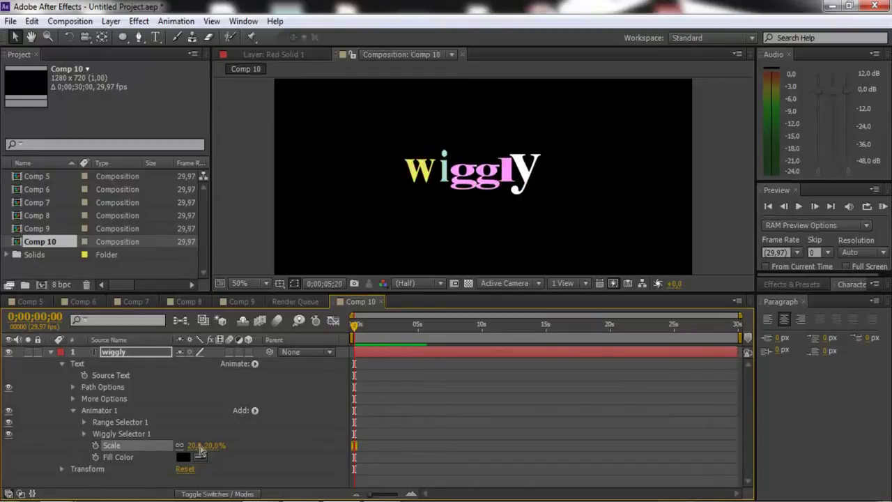
# Step: Add a Skew property to Animator 1
pyautogui.click(255, 411)
pyautogui.click(255, 410)
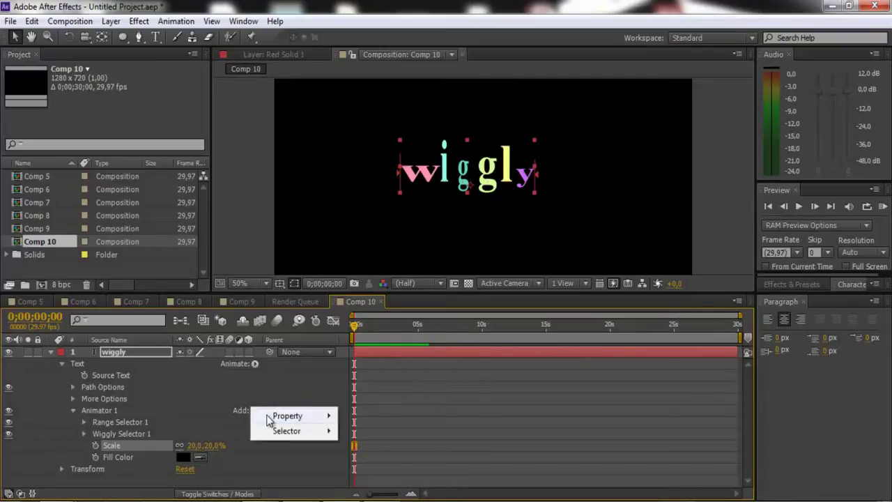
pyautogui.moveTo(287, 415)
pyautogui.click(385, 211)
# Step: Set Animator 1's Skew to 53 and preview the animation
pyautogui.click(182, 457)
pyautogui.write('20')
pyautogui.press('Return')
pyautogui.click(193, 457)
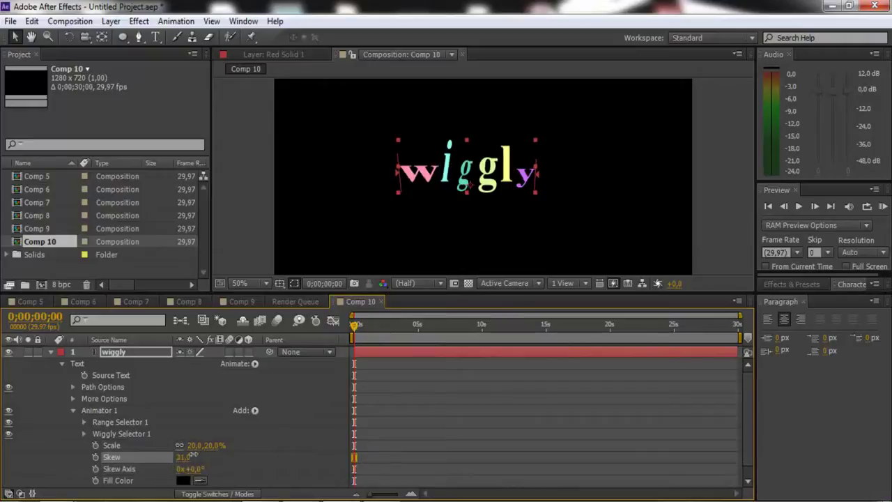
pyautogui.write('34')
pyautogui.press('Return')
pyautogui.click(195, 457)
pyautogui.write('53')
pyautogui.press('Return')
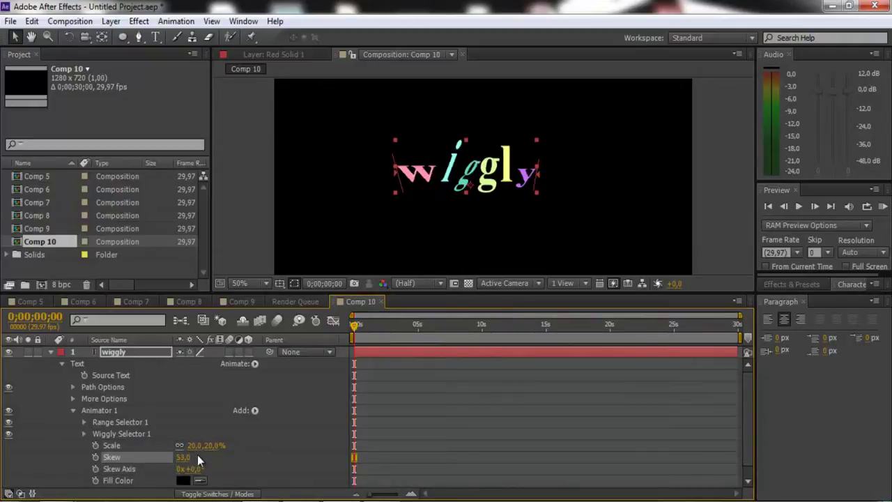
pyautogui.press('space')
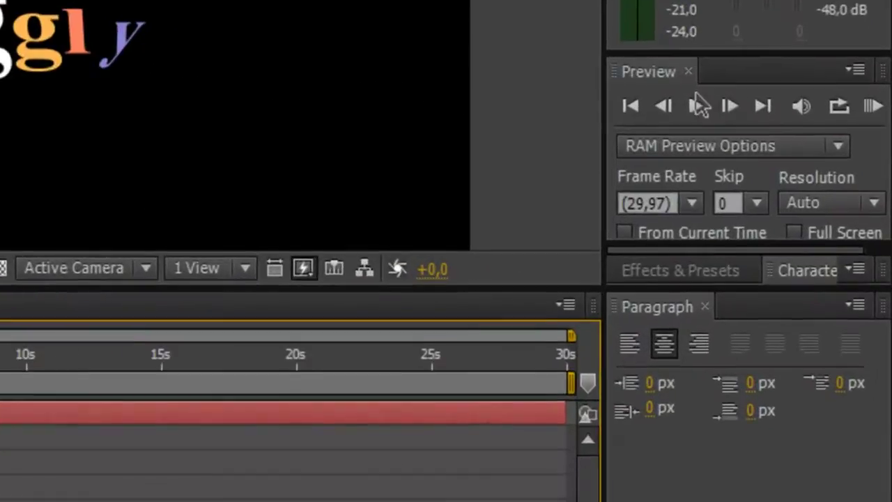
pyautogui.click(699, 105)
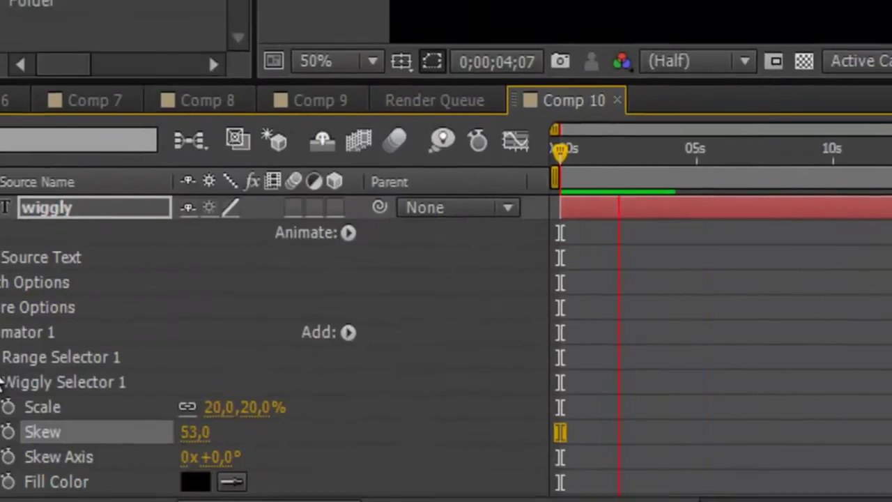
# Step: Set Range Selector 1's Start to 8%, End to 80% and Offset to 13%, and preview the animation
pyautogui.click(89, 330)
pyautogui.click(83, 331)
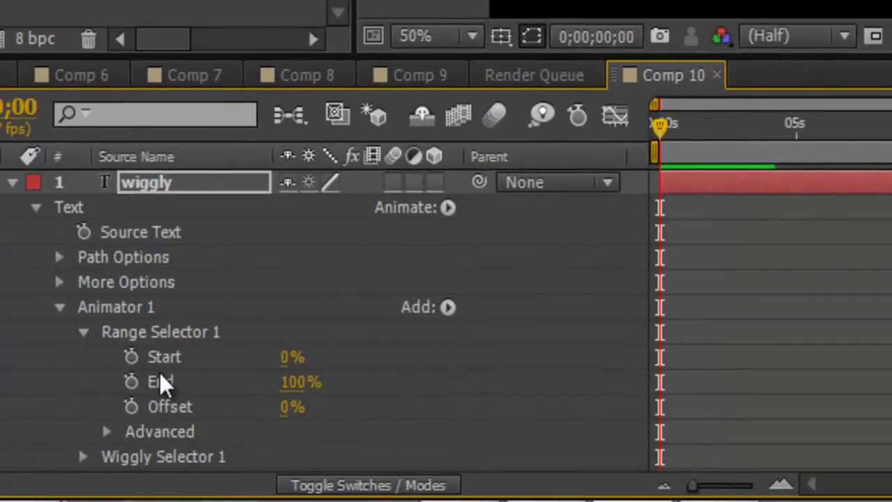
pyautogui.moveTo(292, 357); pyautogui.dragTo(309, 411)
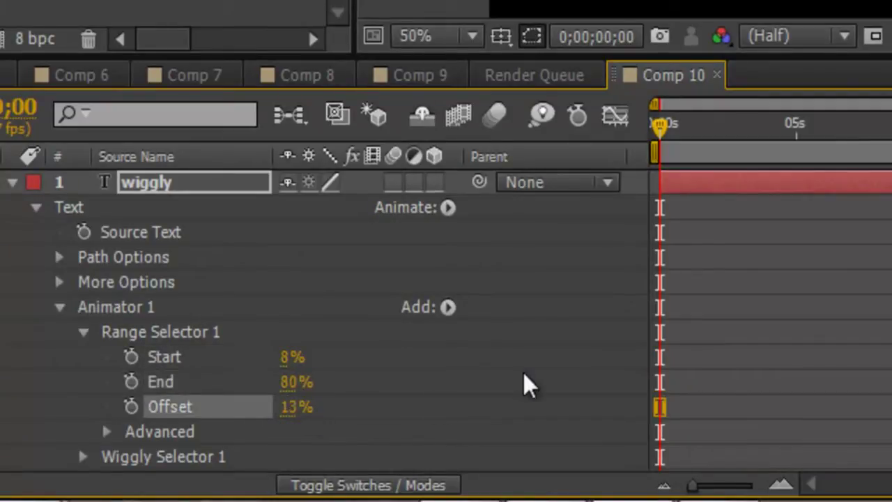
pyautogui.press('space')
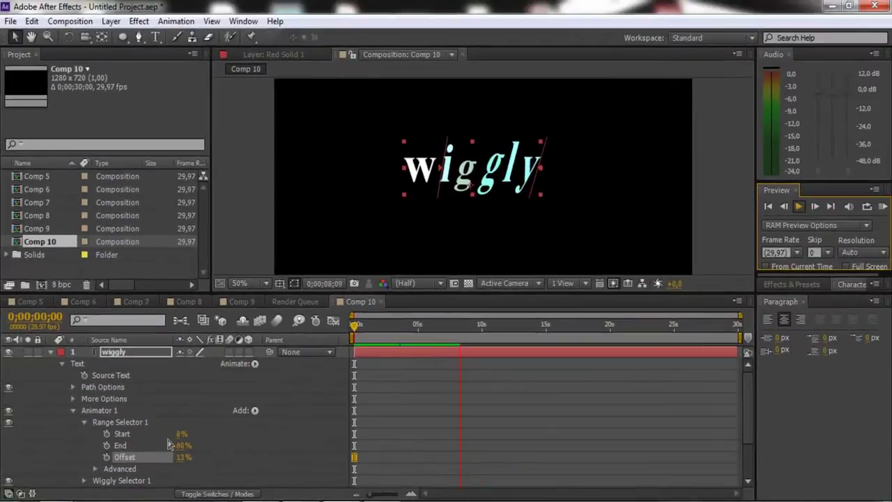
# Step: Set the text layer's Transform Scale to 123% and preview the animation
pyautogui.scroll(-2, 230, 446)
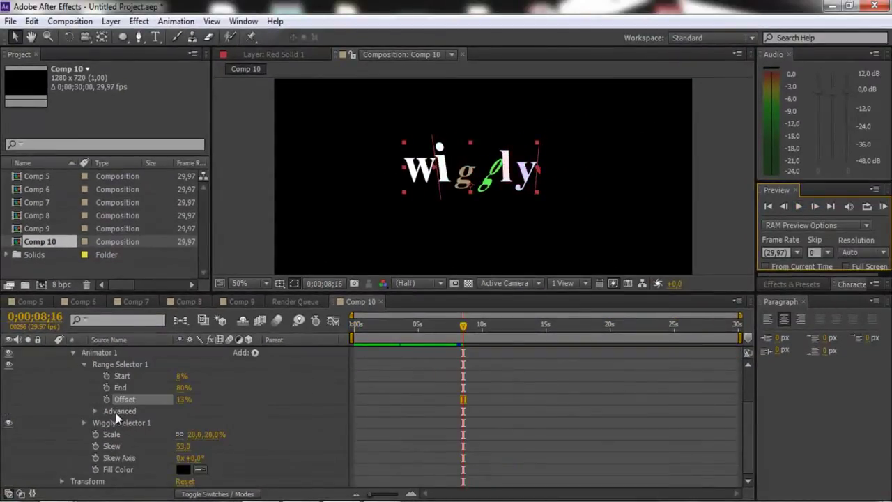
pyautogui.click(63, 482)
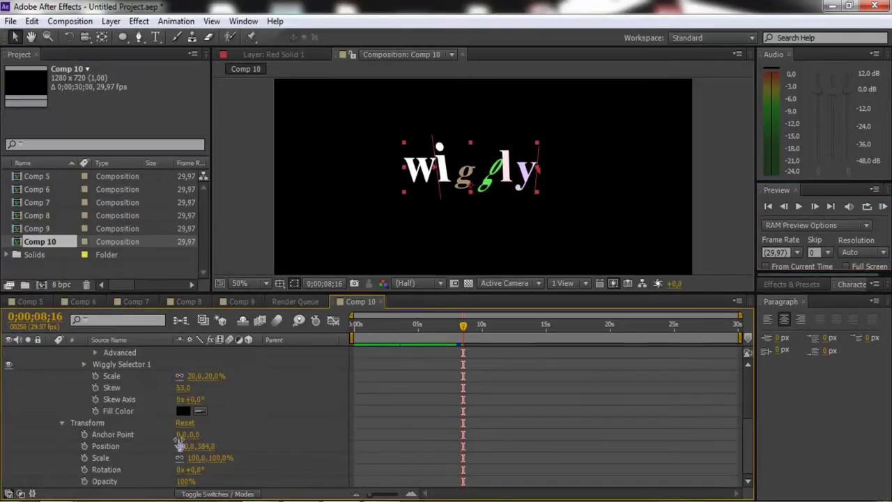
pyautogui.moveTo(197, 457); pyautogui.dragTo(202, 464)
pyautogui.click(799, 206)
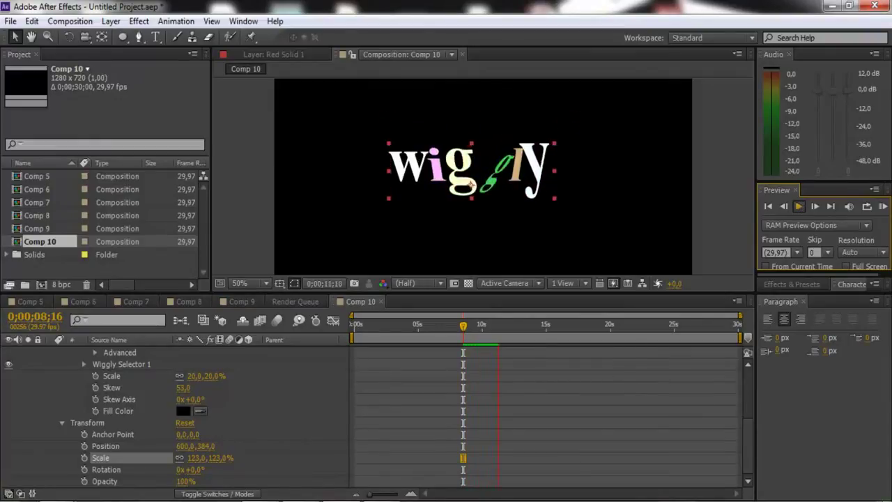
pyautogui.click(385, 499)
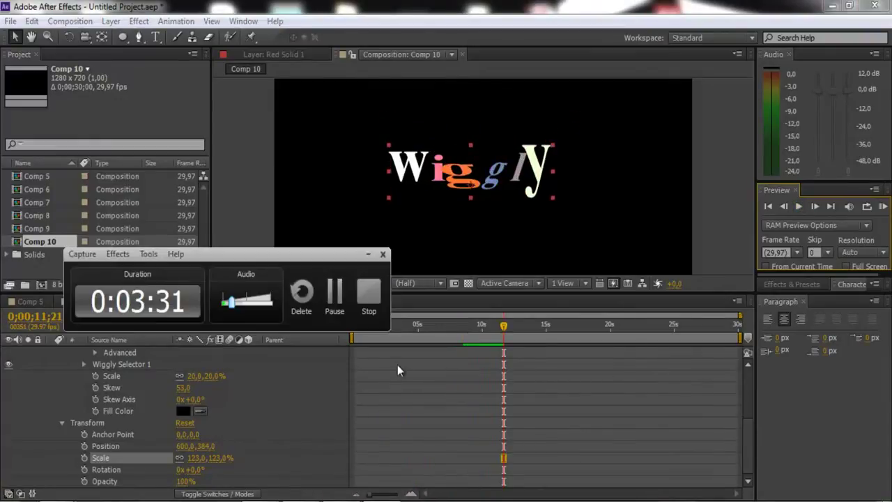
pyautogui.click(336, 299)
# Step: Return to the start of the composition and preview the wiggly text animation from there
pyautogui.moveTo(506, 326); pyautogui.dragTo(339, 337)
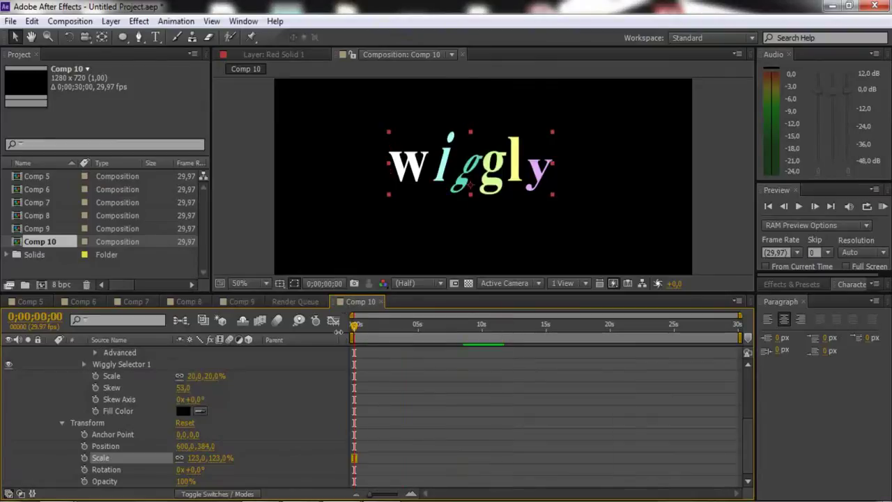
pyautogui.press('KP_0')
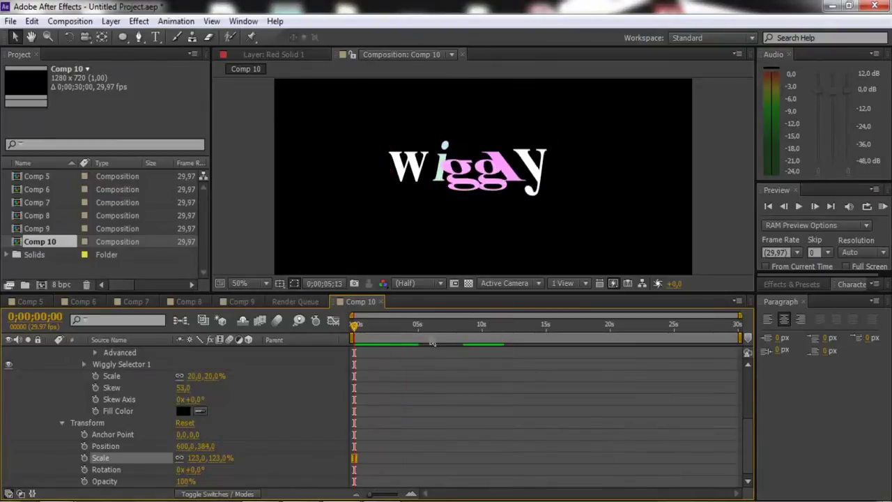
pyautogui.click(801, 205)
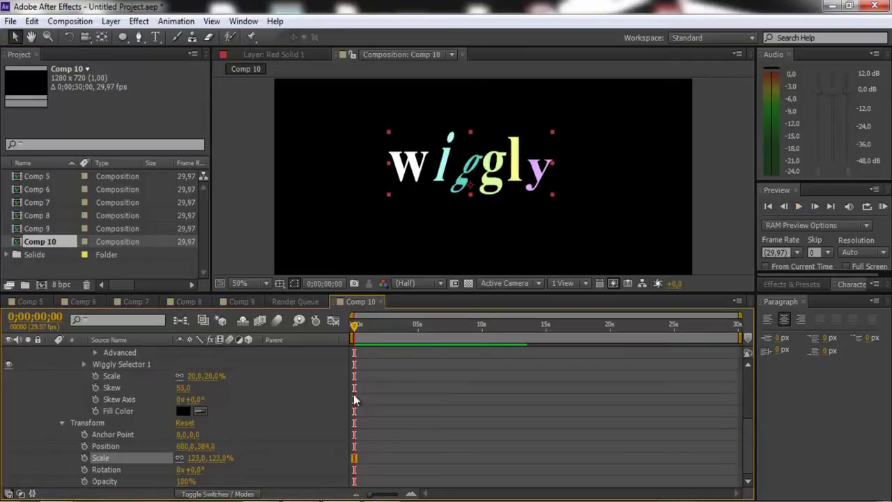
# Step: Set the Max Amount of Wiggly Selector 1 to 0%
pyautogui.click(85, 366)
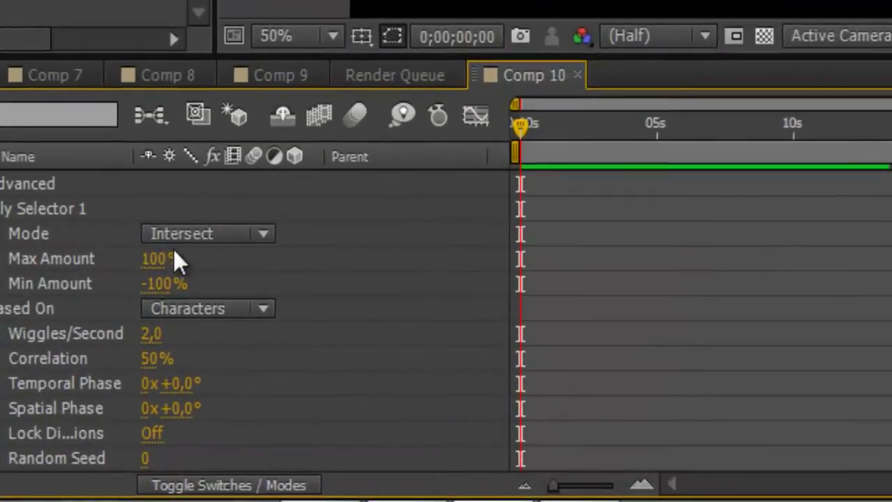
pyautogui.moveTo(146, 257); pyautogui.dragTo(93, 268)
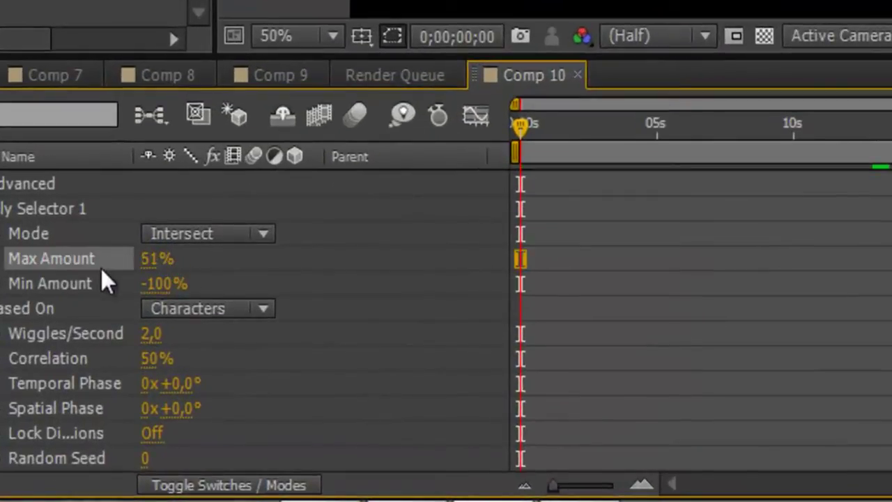
pyautogui.moveTo(161, 264); pyautogui.dragTo(118, 268)
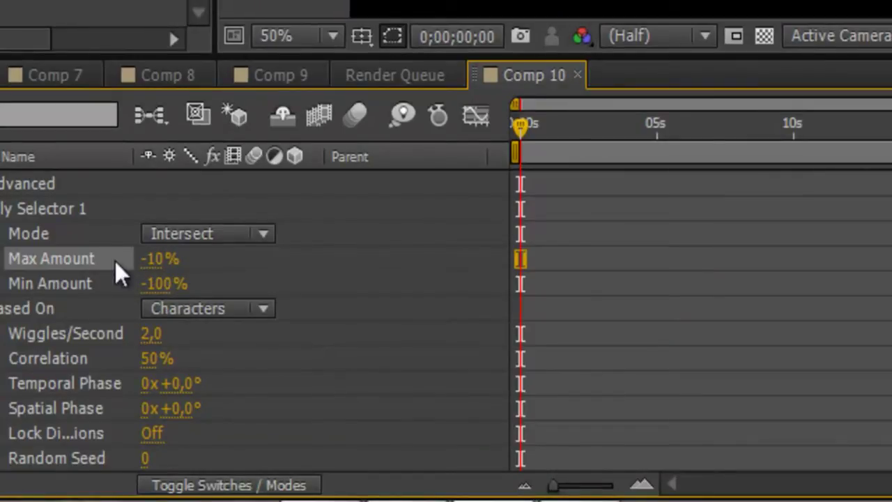
pyautogui.click(155, 263)
pyautogui.write('0')
pyautogui.press('Return')
# Step: Try a Min Amount of 100% on Wiggly Selector 1, and restore it to -100%
pyautogui.click(125, 283)
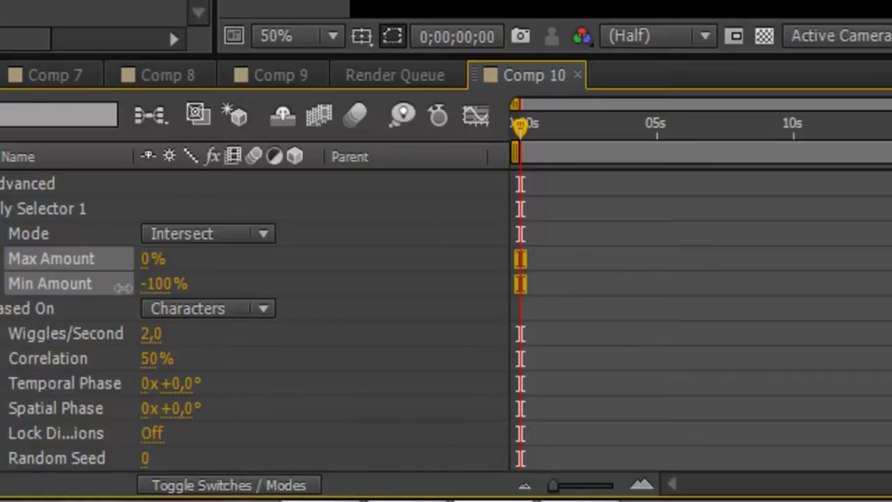
pyautogui.moveTo(159, 293); pyautogui.dragTo(203, 290)
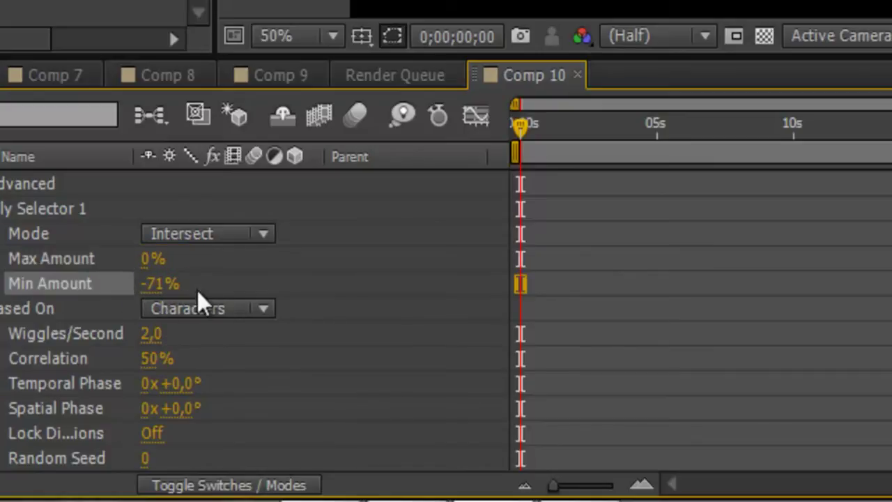
pyautogui.click(160, 286)
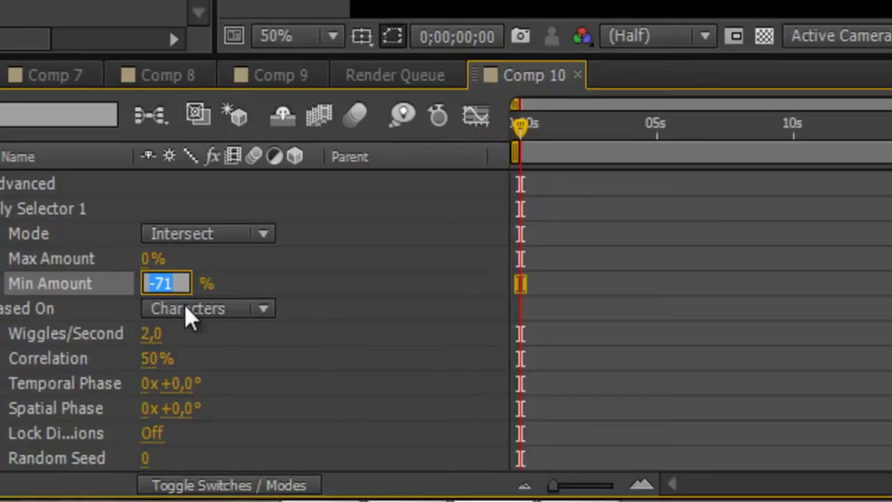
pyautogui.write('100')
pyautogui.press('Return')
pyautogui.click(161, 285)
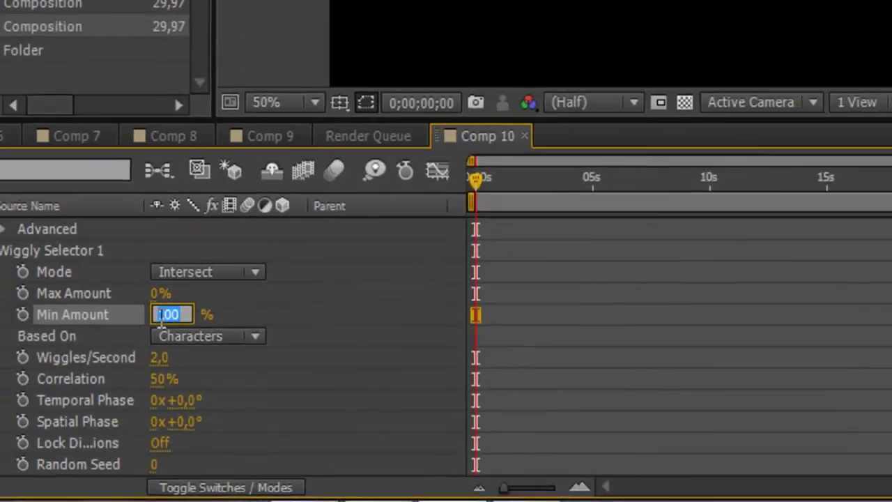
pyautogui.write('-100')
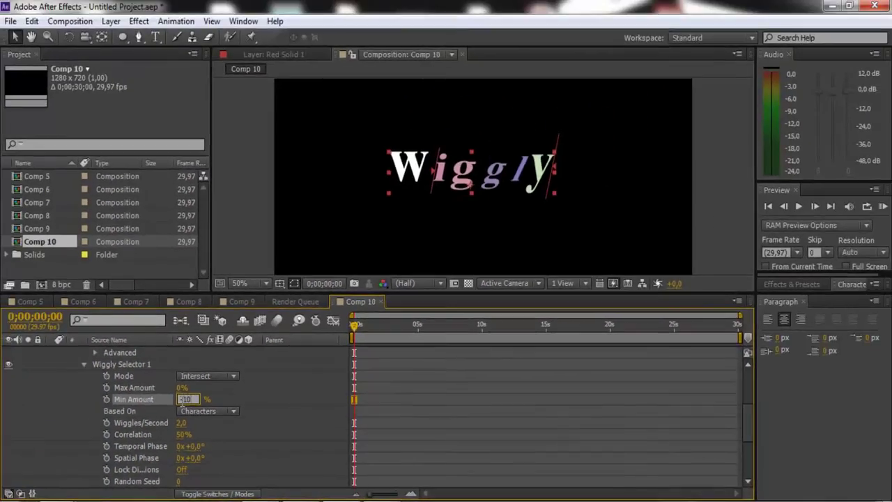
pyautogui.press('Return')
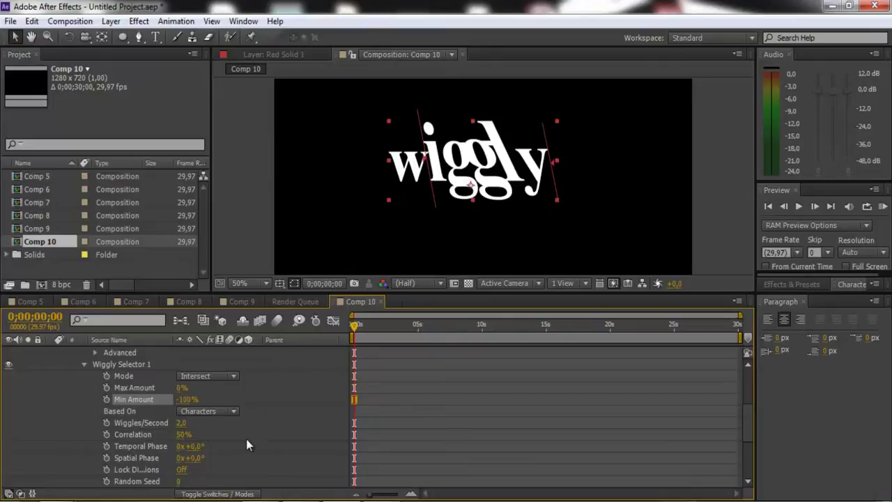
# Step: Try to delete the text layer's Transform Scale, and undo the deletion
pyautogui.scroll(-5, 211, 445)
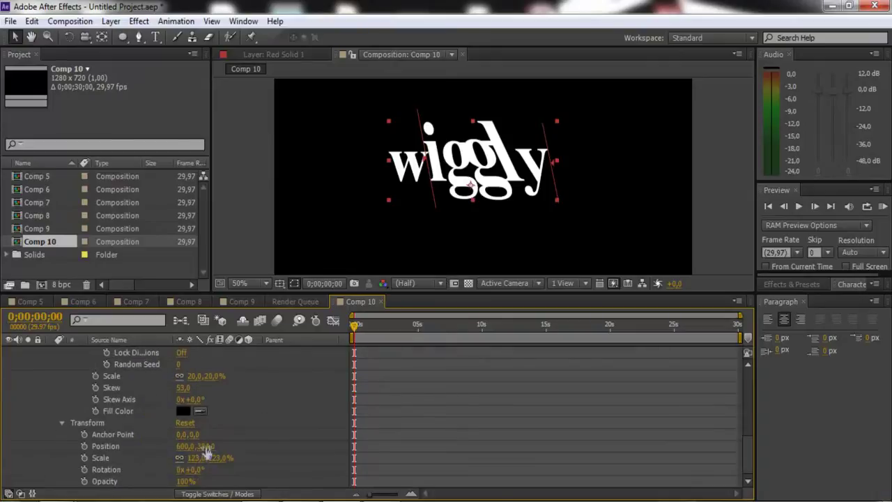
pyautogui.click(104, 459)
pyautogui.press('Delete')
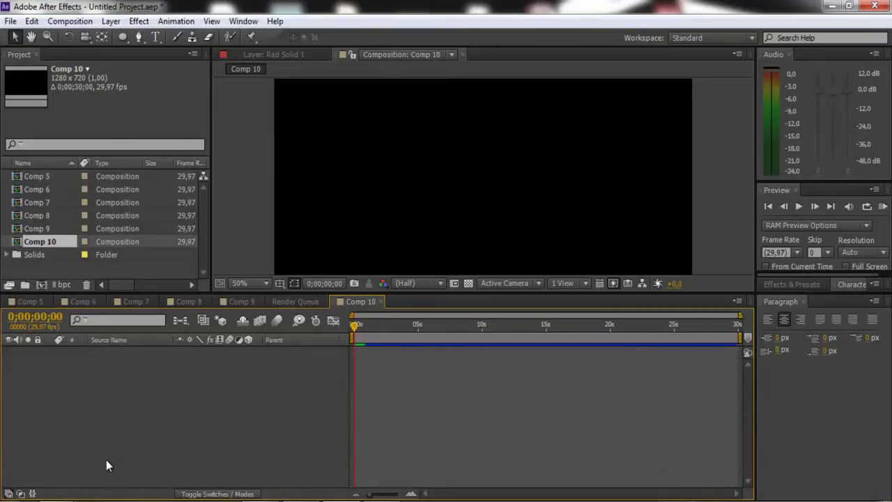
pyautogui.hotkey('ctrl', 'z')
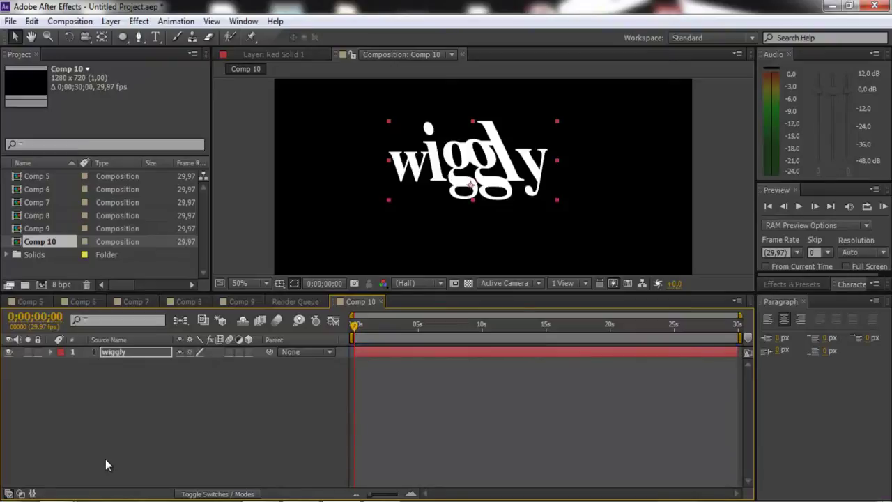
# Step: Expand the text layer's Animator 1 and delete its Scale property
pyautogui.click(50, 352)
pyautogui.click(60, 363)
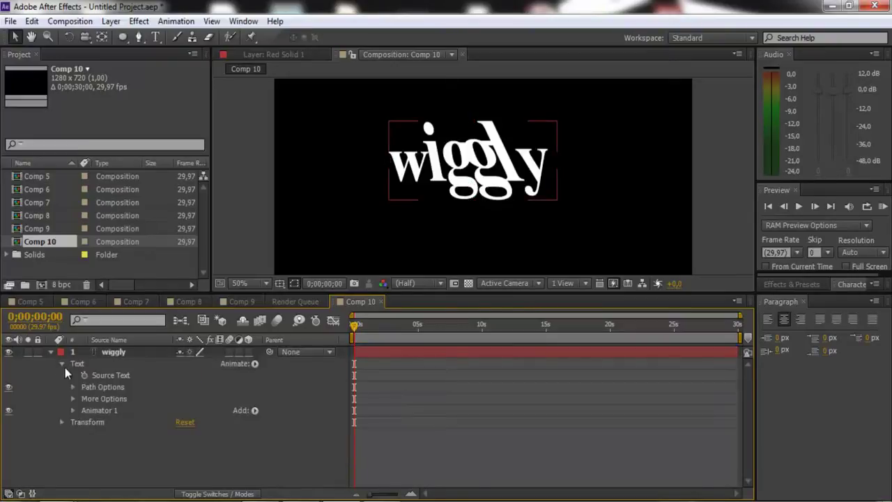
pyautogui.click(73, 410)
pyautogui.scroll(-1, 87, 417)
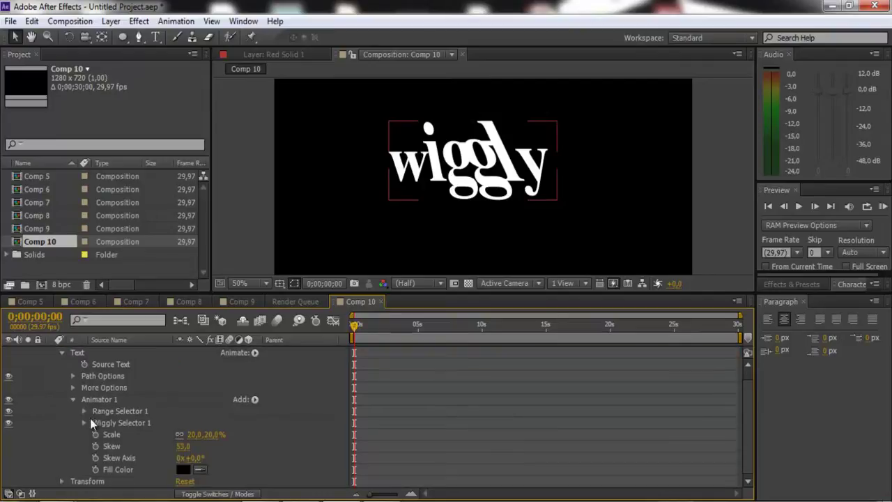
pyautogui.click(111, 434)
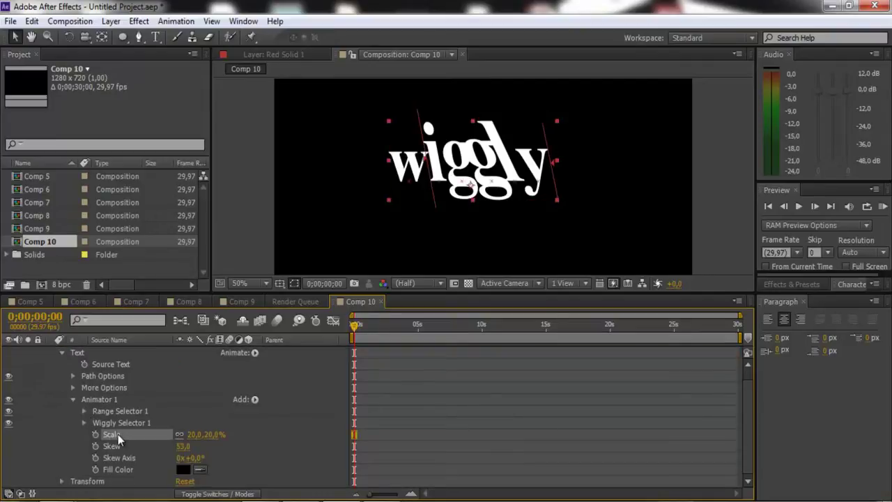
pyautogui.press('Delete')
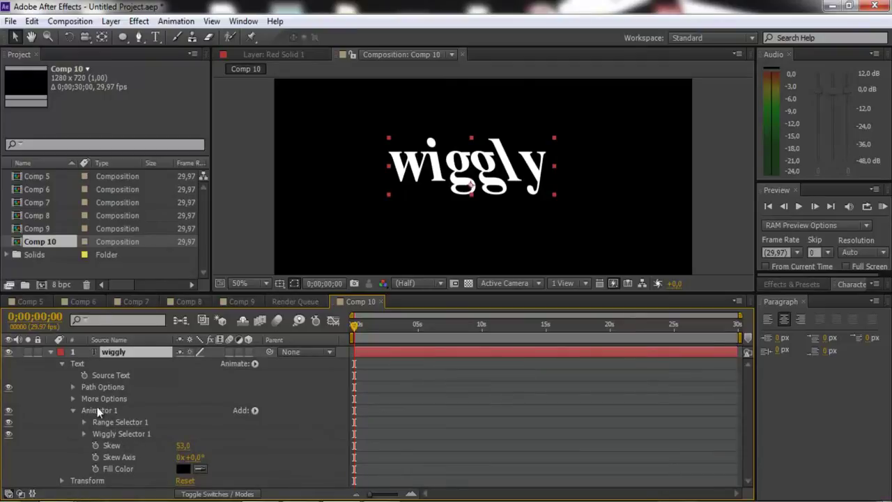
# Step: Keyframe Wiggly Selector 1's Max Amount at 0% at the composition start and 100% at 0;00;04;28
pyautogui.click(84, 433)
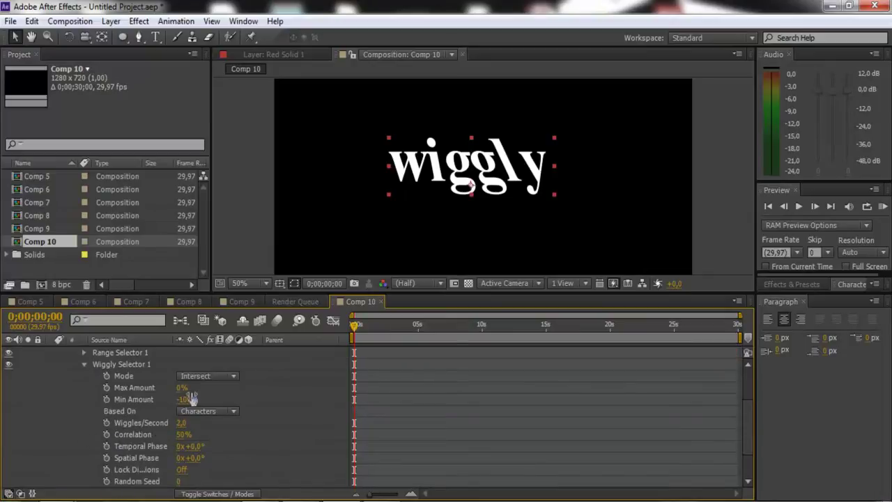
pyautogui.click(107, 387)
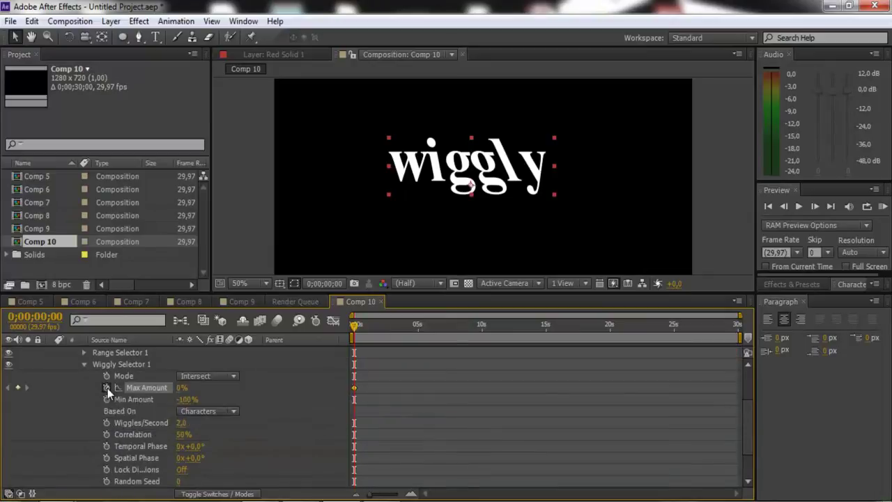
pyautogui.moveTo(353, 335); pyautogui.dragTo(418, 336)
pyautogui.click(17, 387)
pyautogui.click(180, 387)
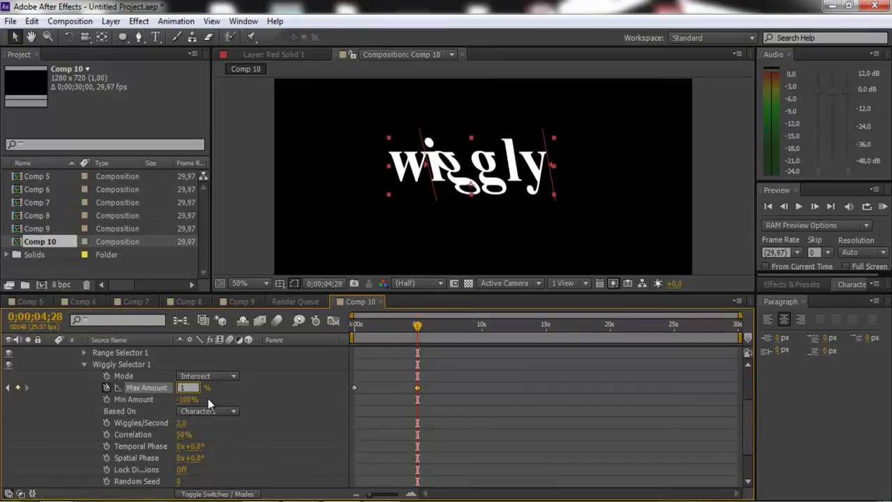
pyautogui.press('Return')
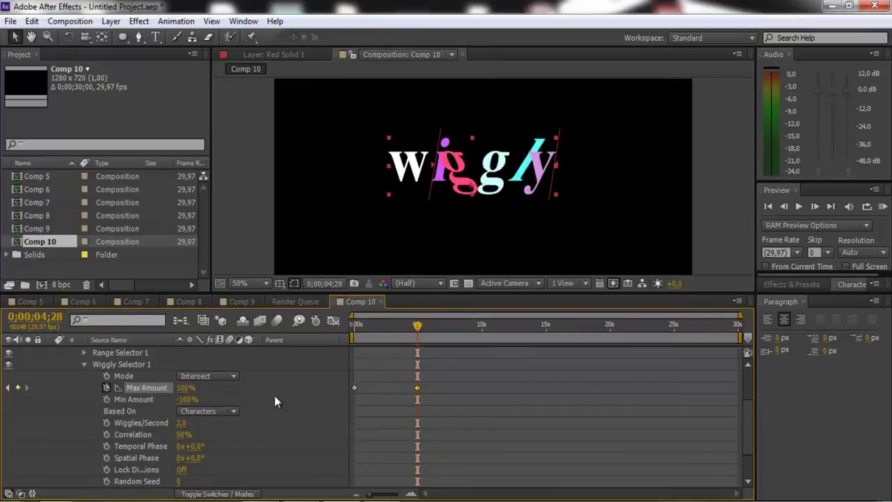
# Step: Preview the keyframed wiggle from the second keyframe and again from the composition start
pyautogui.click(798, 206)
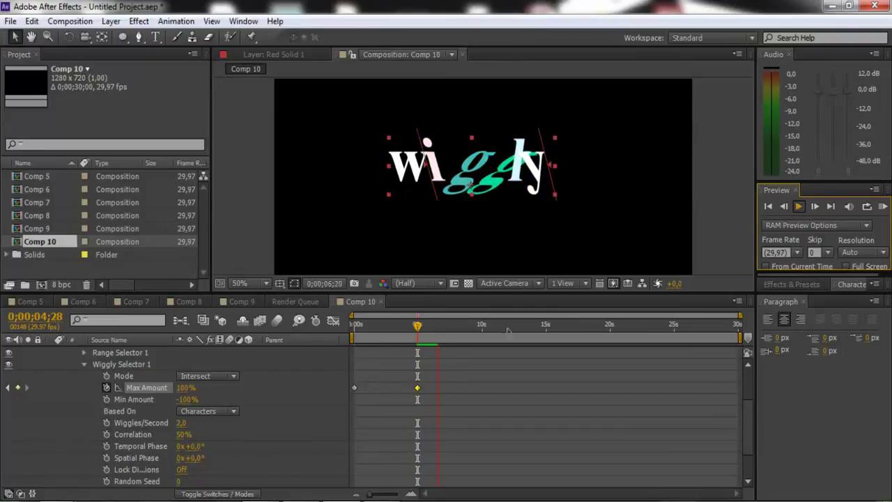
pyautogui.press('space')
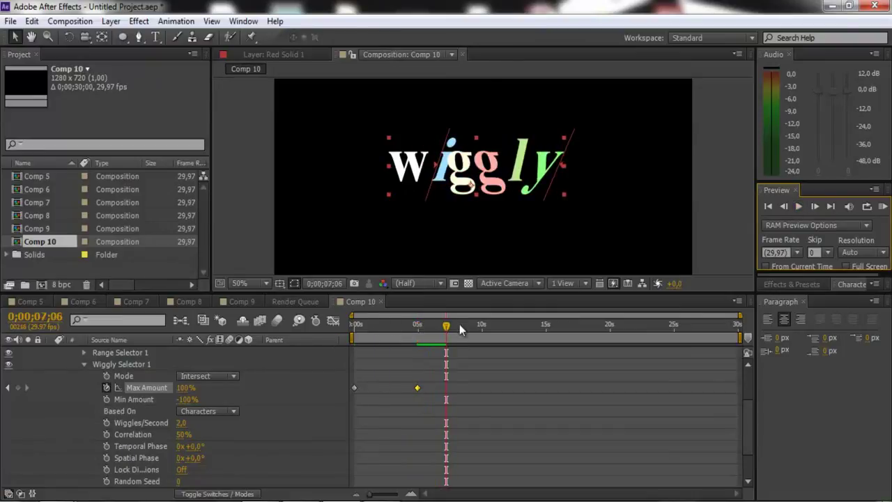
pyautogui.moveTo(448, 328); pyautogui.dragTo(332, 325)
pyautogui.click(800, 208)
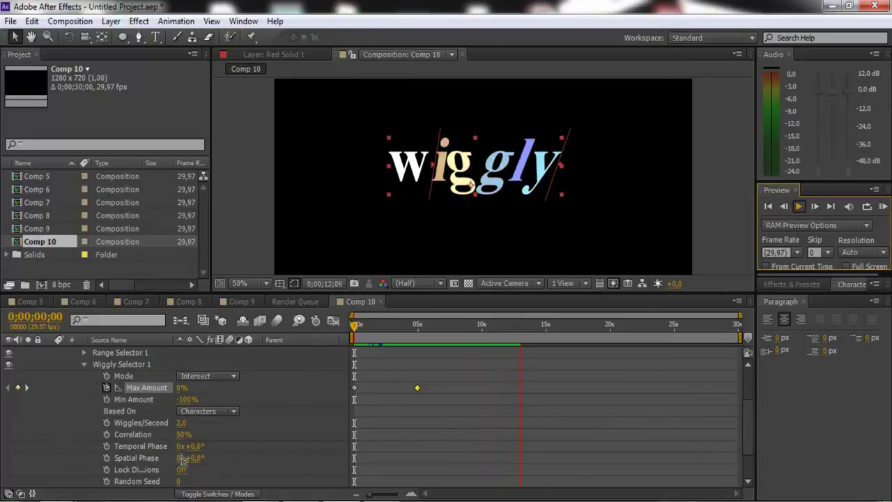
pyautogui.click(382, 501)
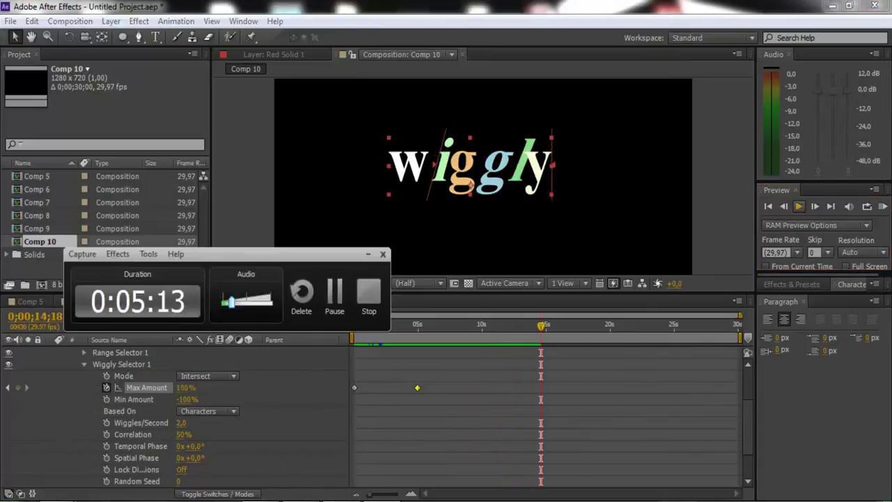